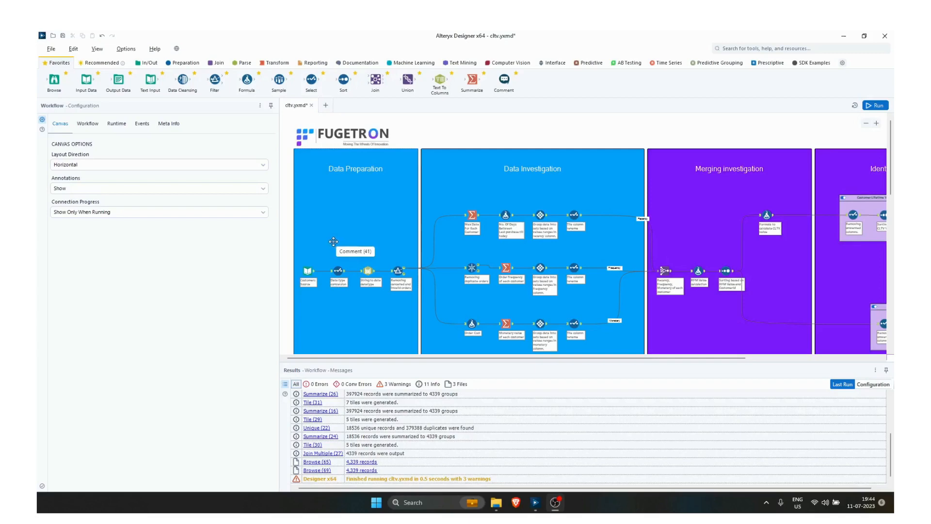
Review the Data Preparation tools: the data.csv input, the Select data types, the InvoiceDate conversion and the CustomerID and Quantity filter
click(307, 270)
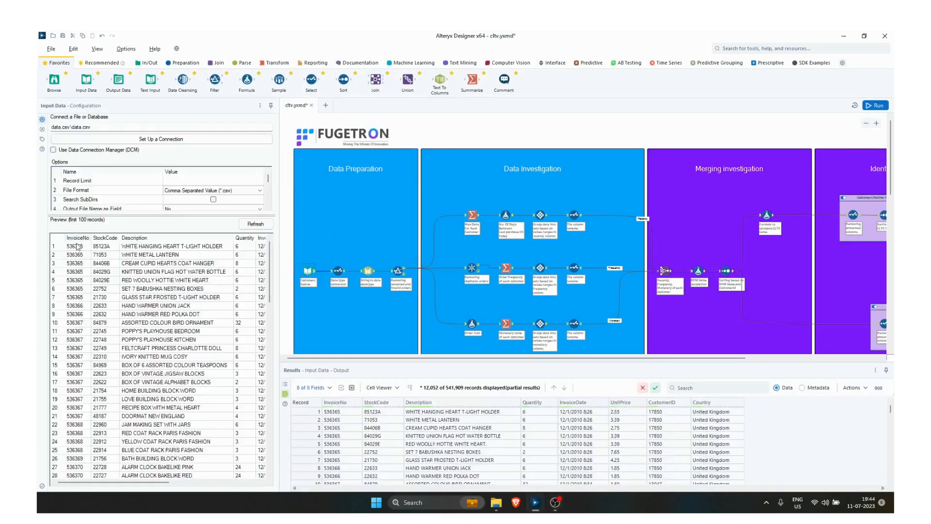
click(129, 482)
drag(128, 482, 68, 493)
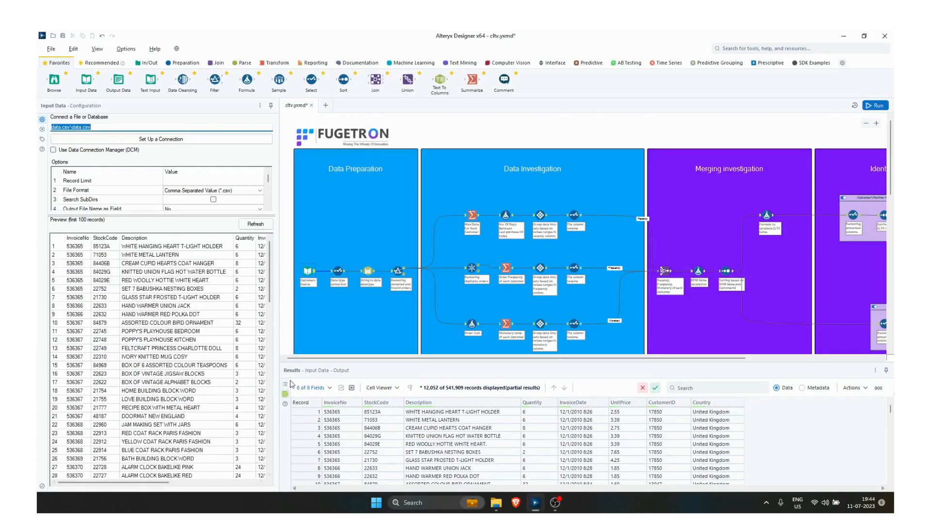
click(308, 270)
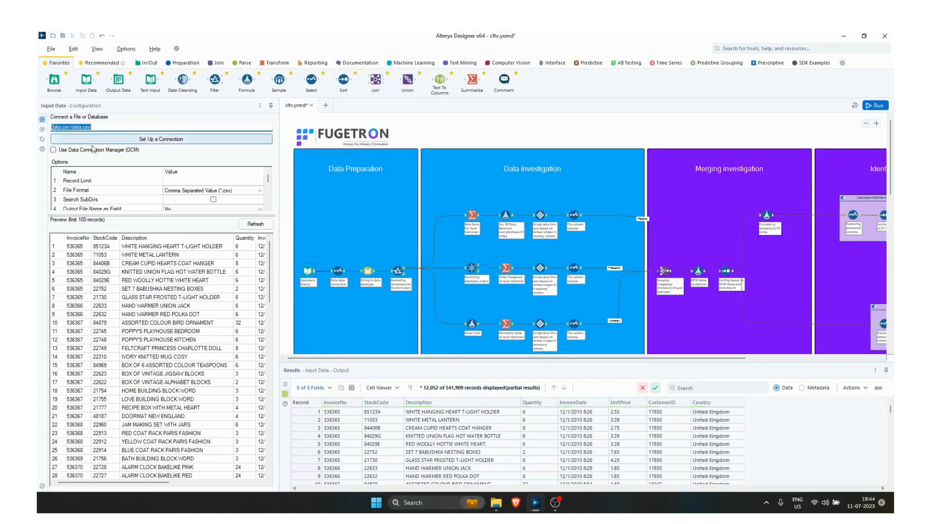
click(337, 271)
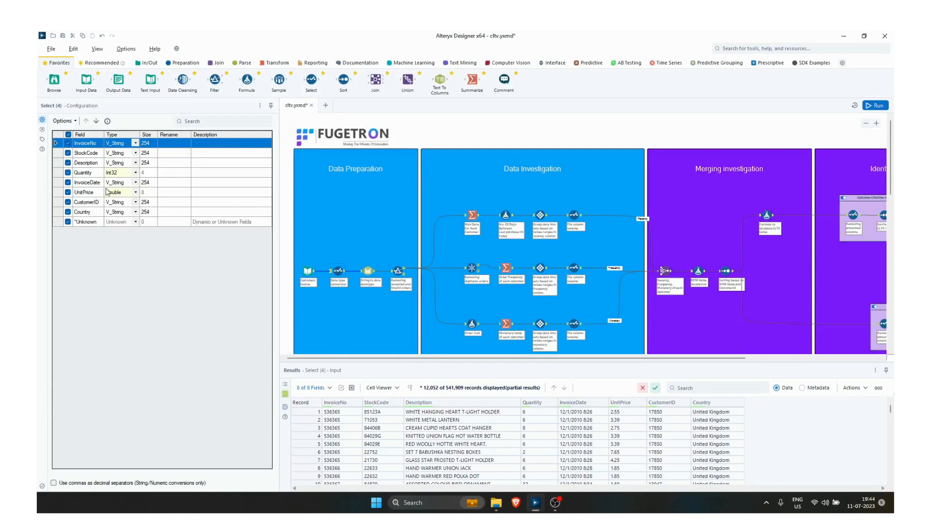
click(369, 270)
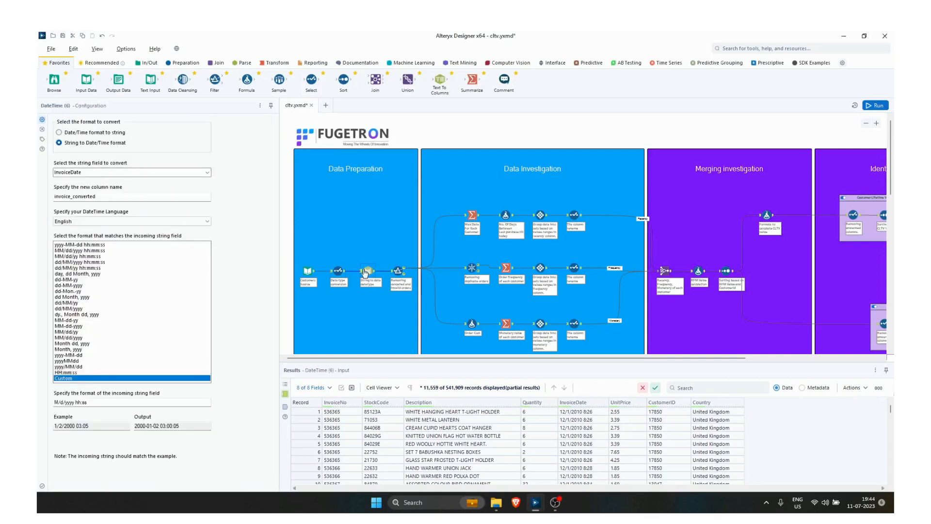
click(398, 273)
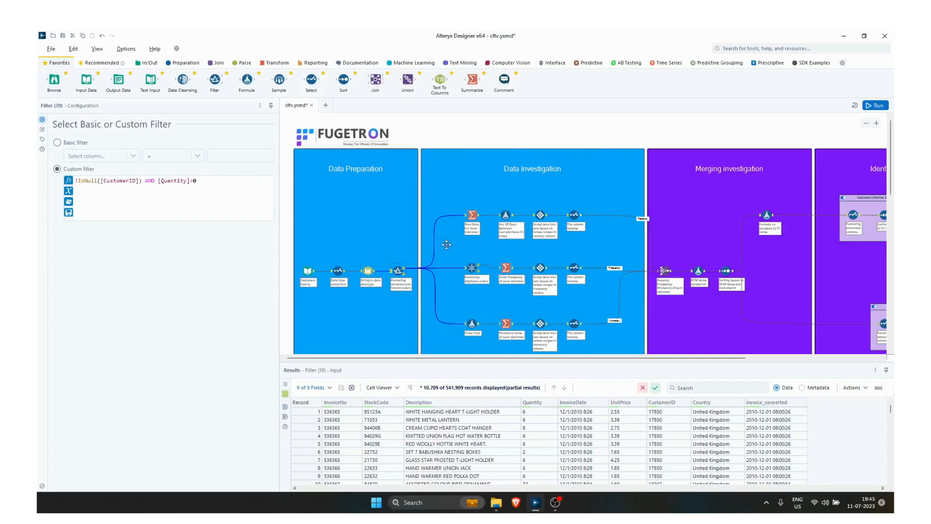
Examine the recency branch's configuration: the Summarize, DateTimeDiff Formula, Smart Tile and column-renaming Select tools
click(473, 215)
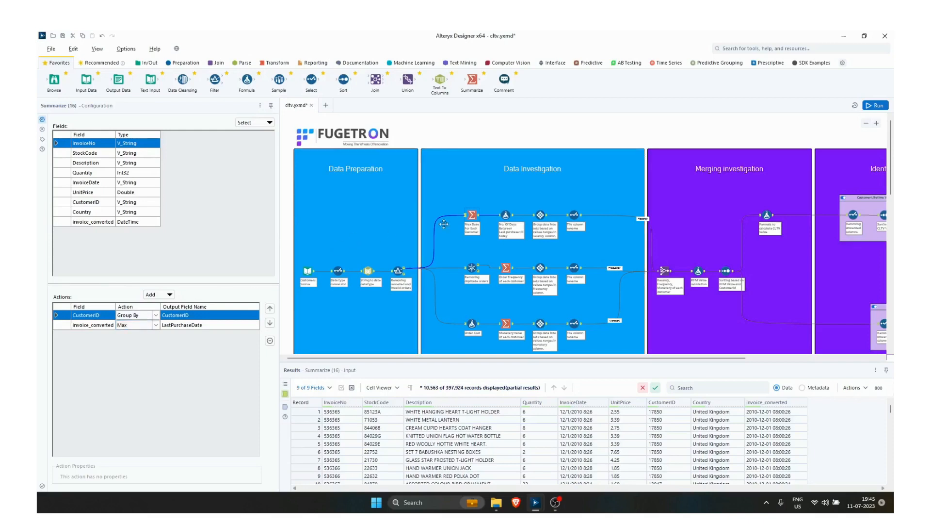
click(506, 213)
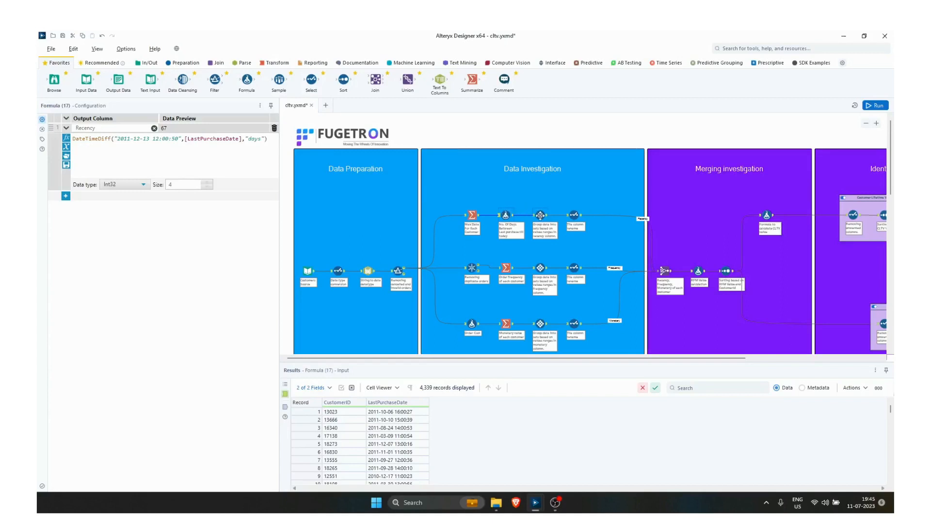
click(541, 215)
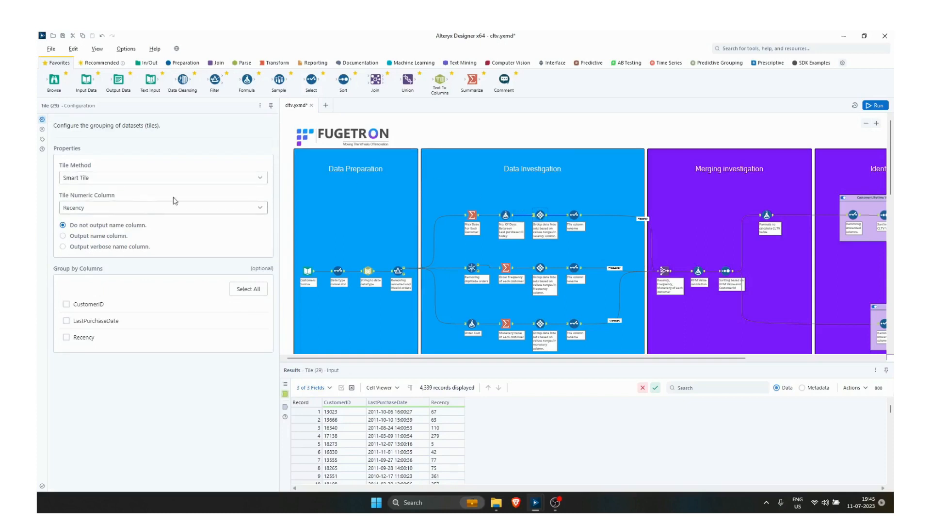
click(575, 215)
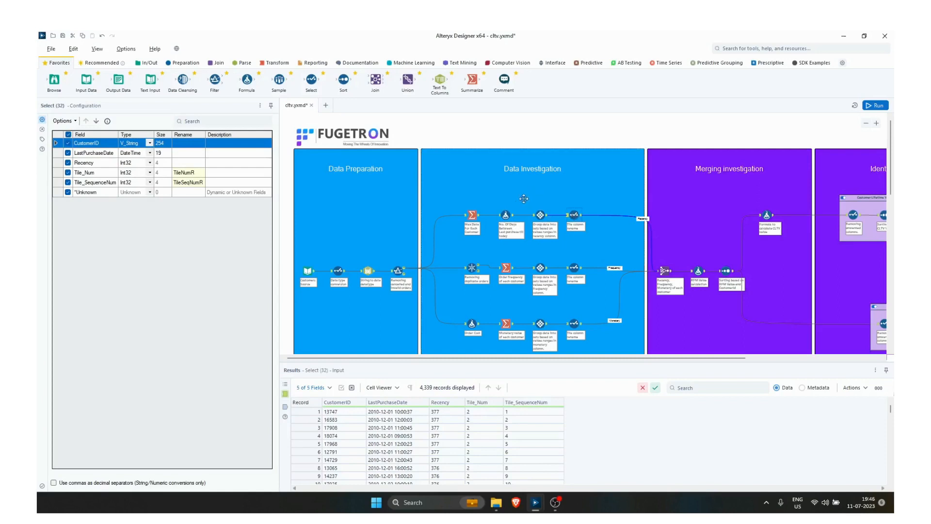
click(474, 264)
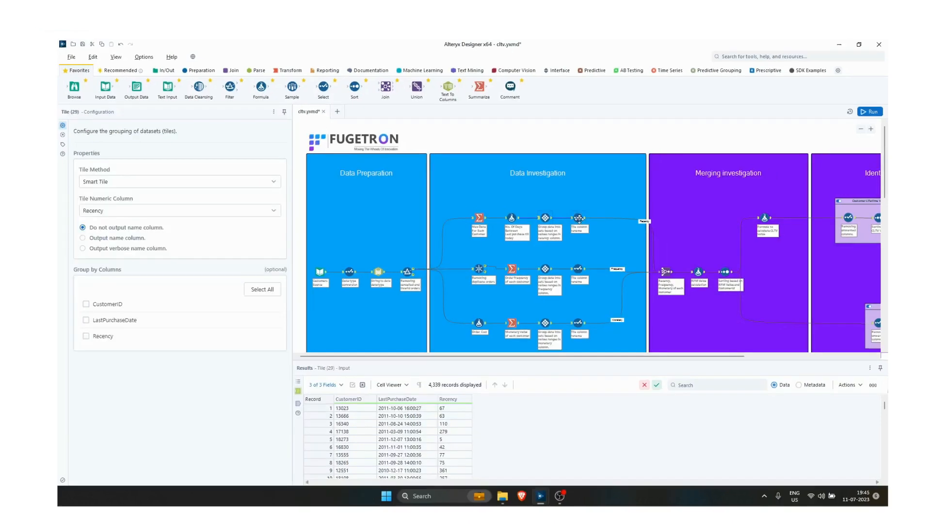
click(579, 218)
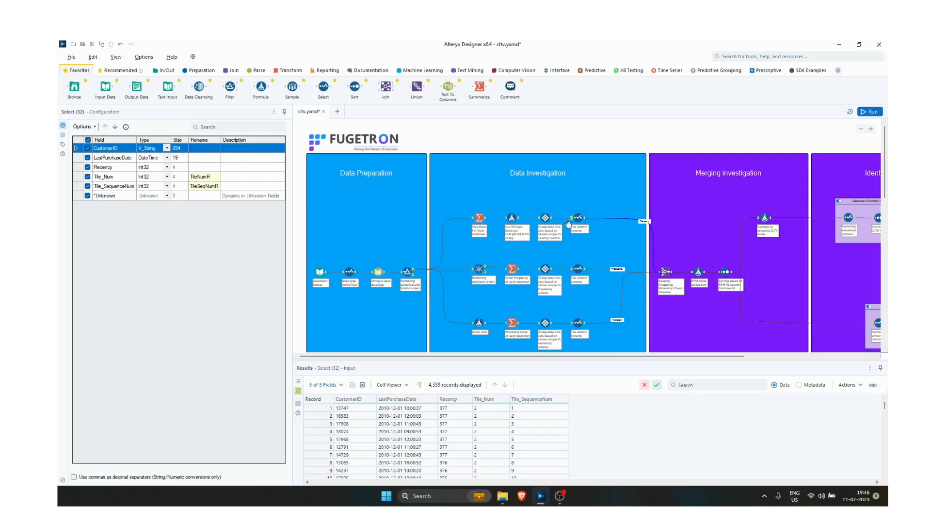
Inspect the frequency branch's Unique, Summarize, Tile and Select tools, including the Frequency values in the Summarize output
click(480, 266)
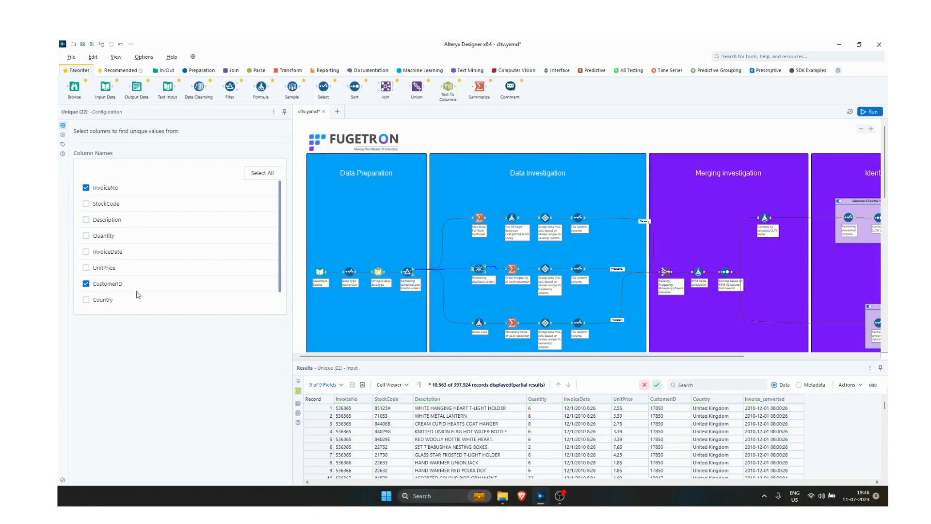
click(514, 271)
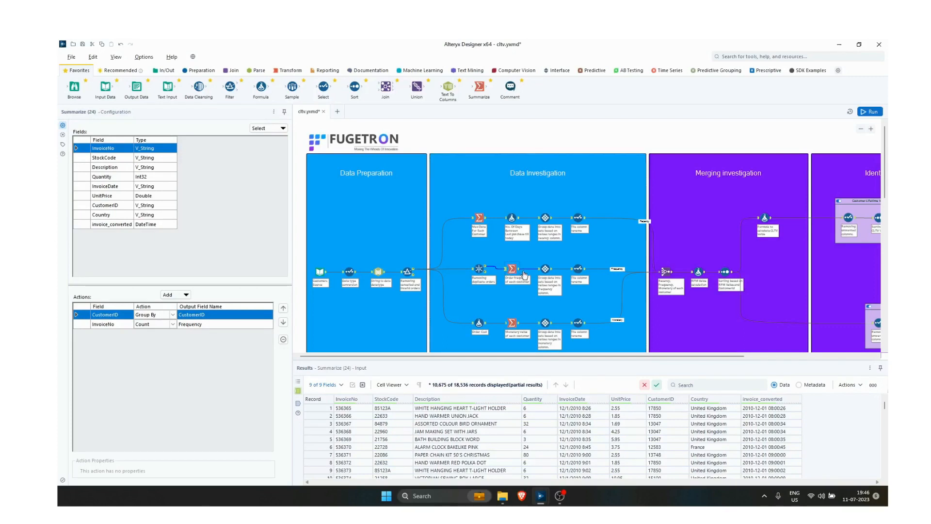
click(518, 270)
click(385, 411)
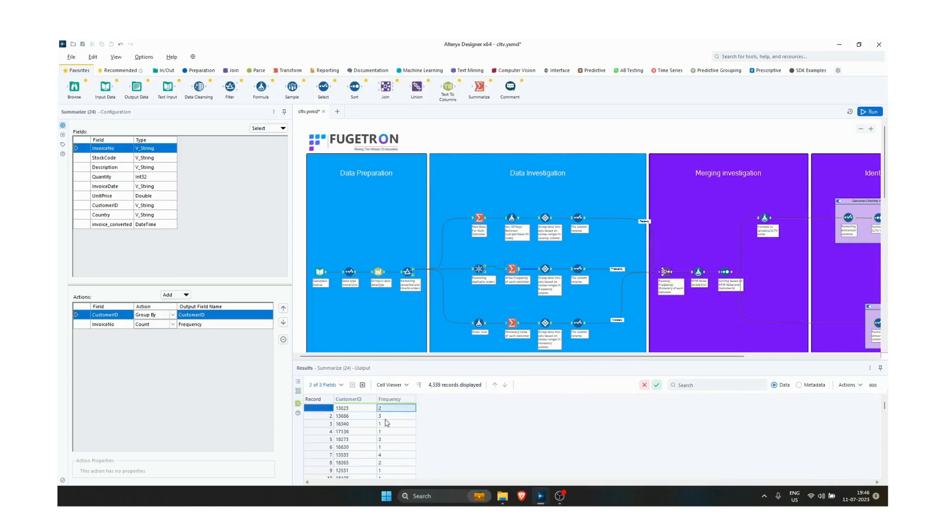
click(385, 418)
click(385, 426)
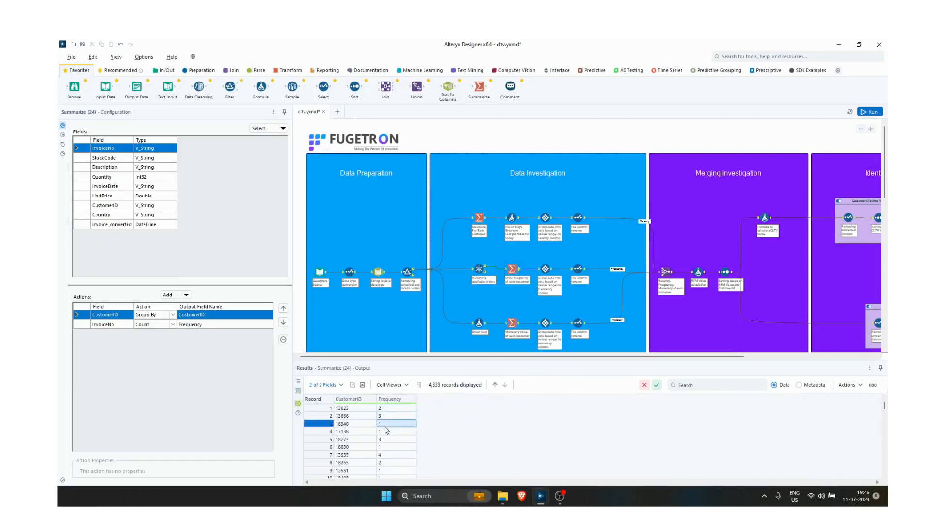
click(544, 272)
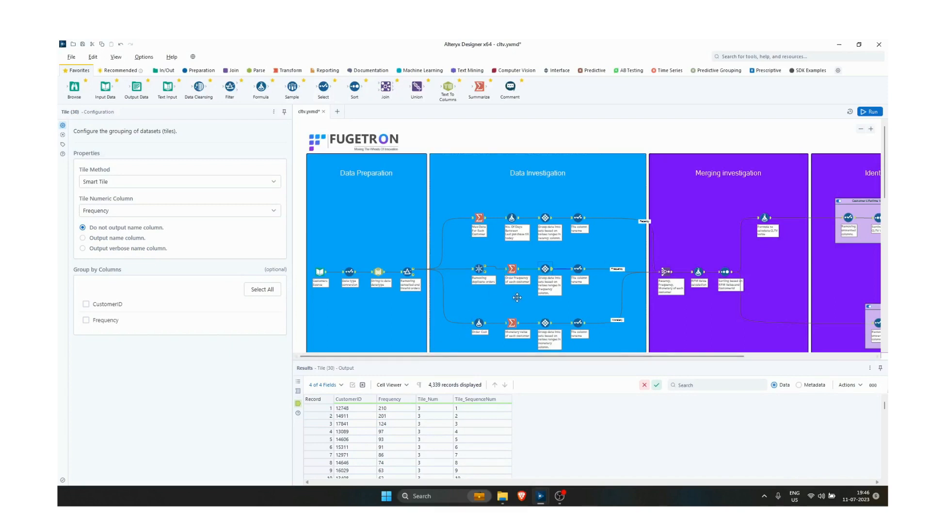
click(578, 270)
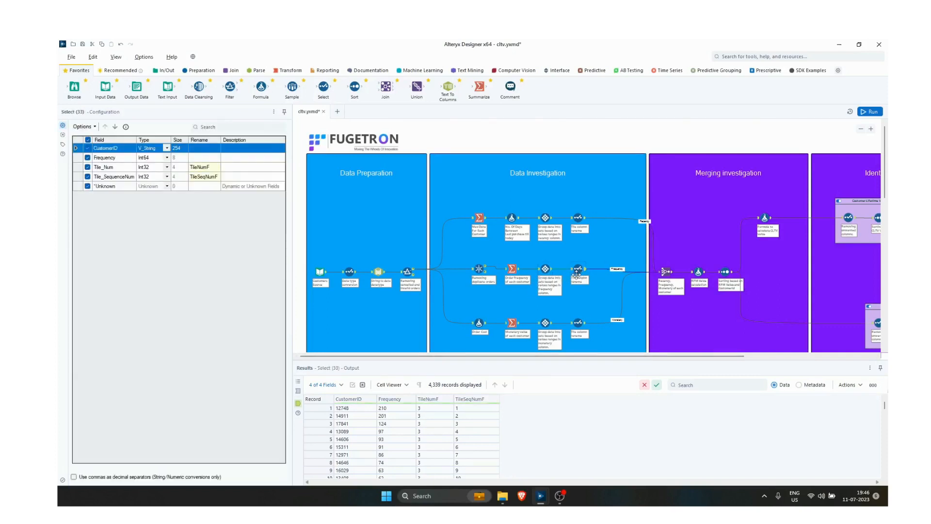
Examine the monetary branch's Total Cost formula and the Summarize tool that groups spending by CustomerID
click(479, 322)
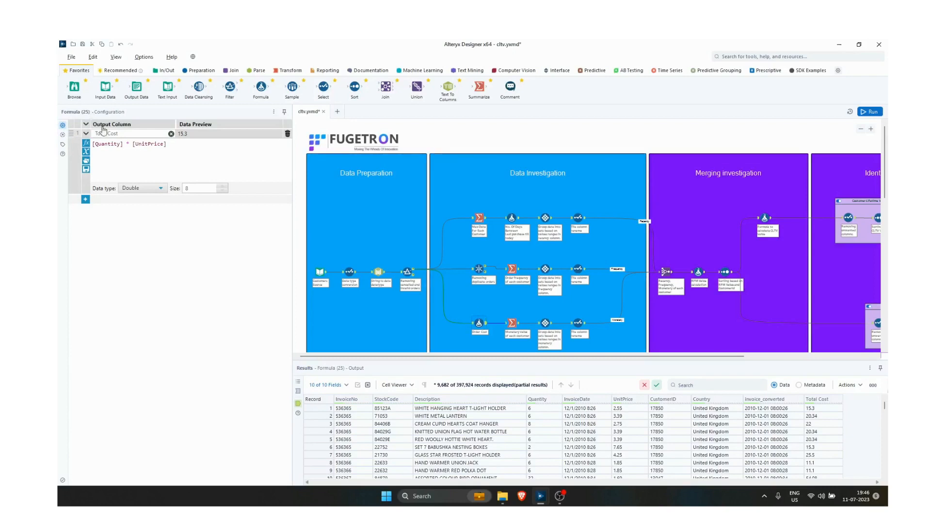
click(148, 135)
click(148, 144)
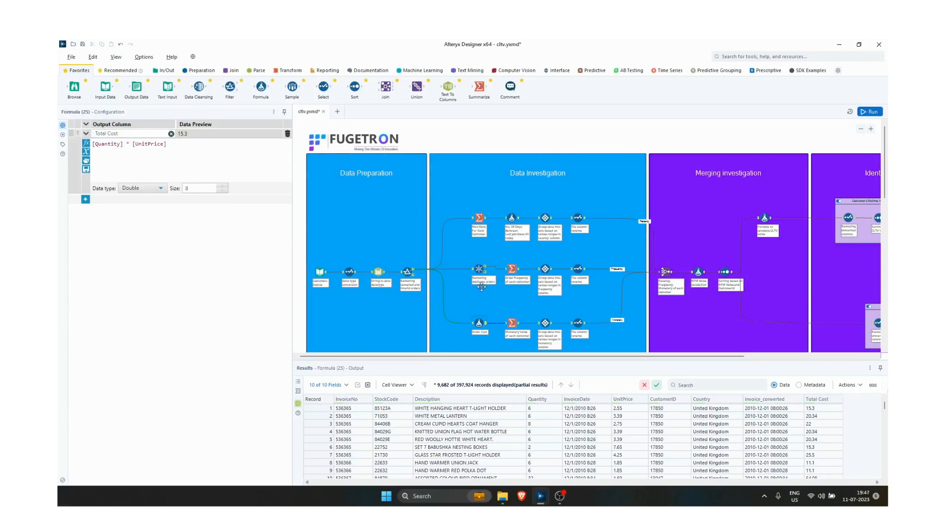
click(510, 323)
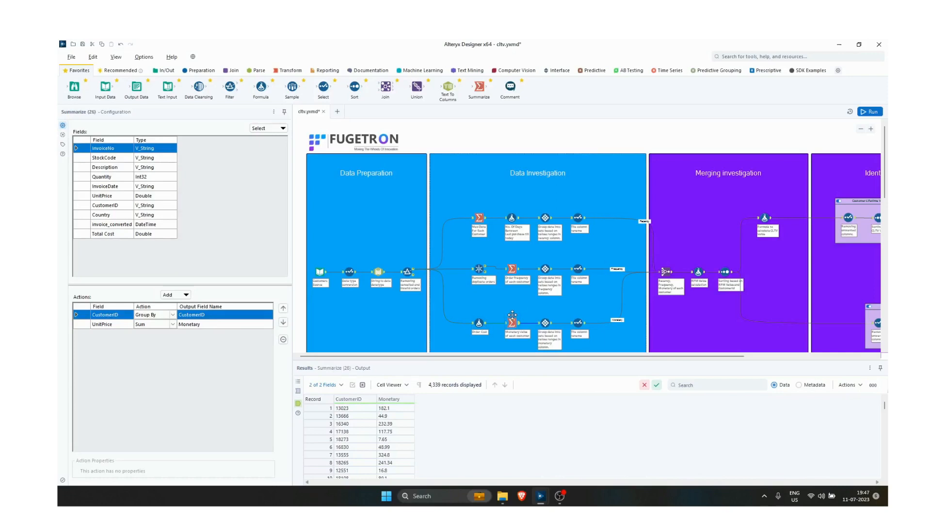
Review the Merging investigation section's rfmValue Sort tool and the Formula tool that calculates cltv_value
scroll(512, 291, down, 1)
scroll(512, 282, down, 1)
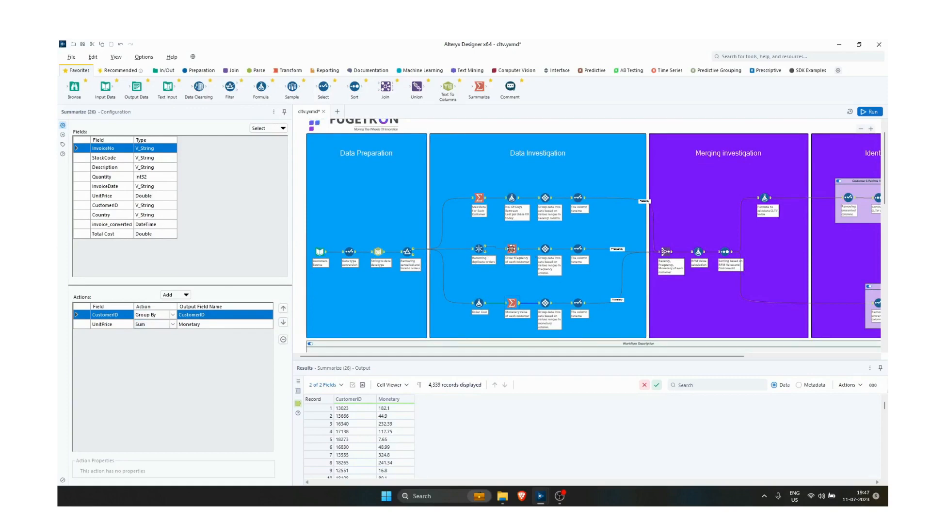
click(725, 251)
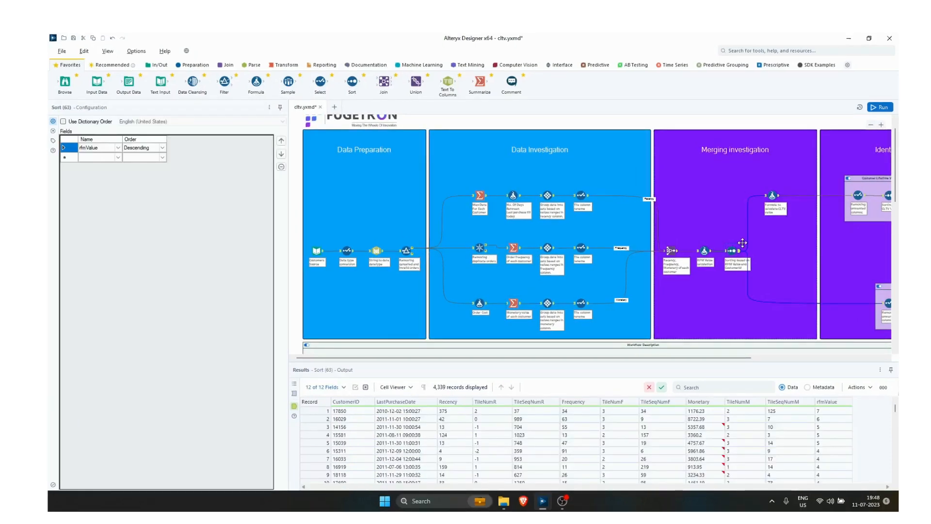
click(772, 194)
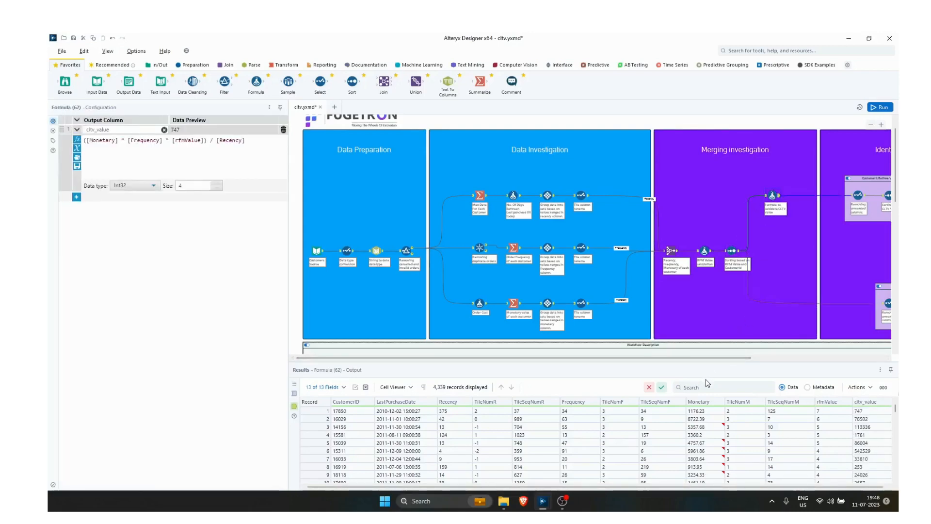
drag(660, 358, 778, 358)
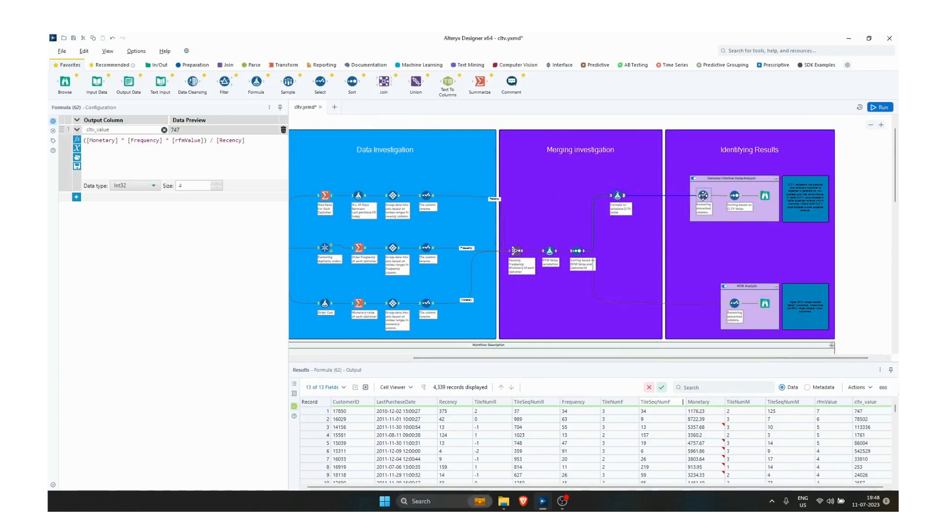
Inspect the customer lifetime value analysis: the fields kept by its Select tool and the cltv_value column in its Browse output
click(702, 195)
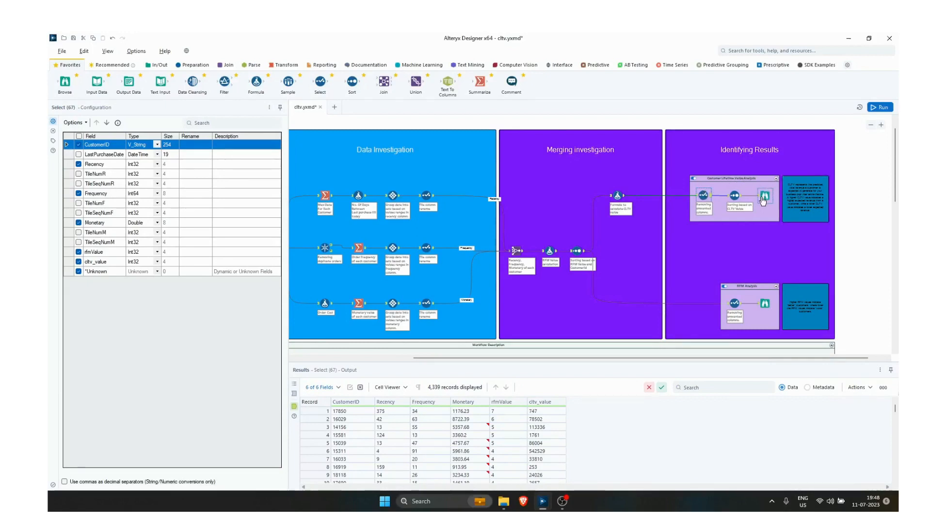
click(764, 198)
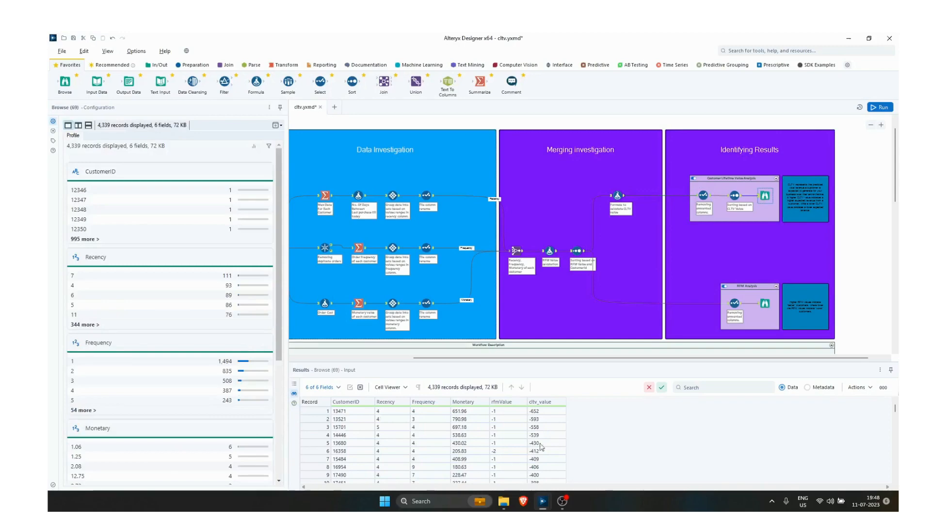
click(541, 411)
click(541, 419)
click(542, 443)
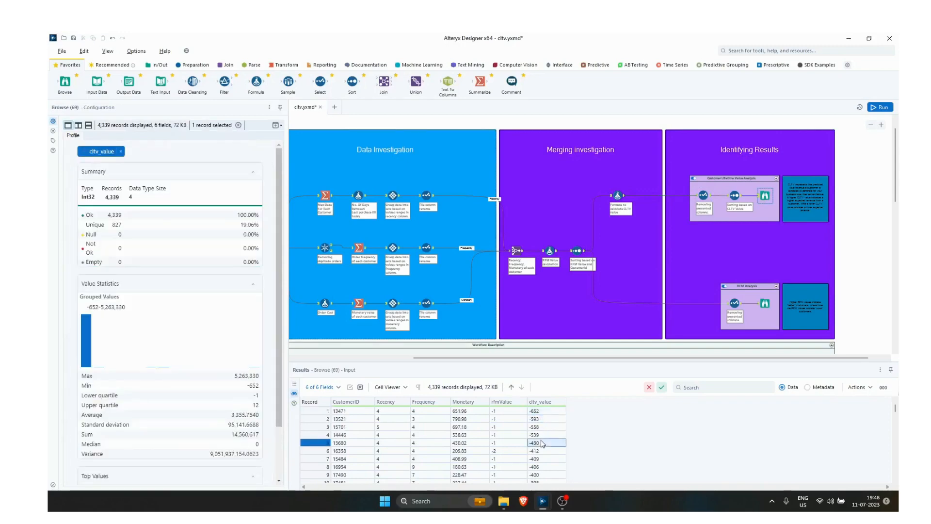
click(541, 458)
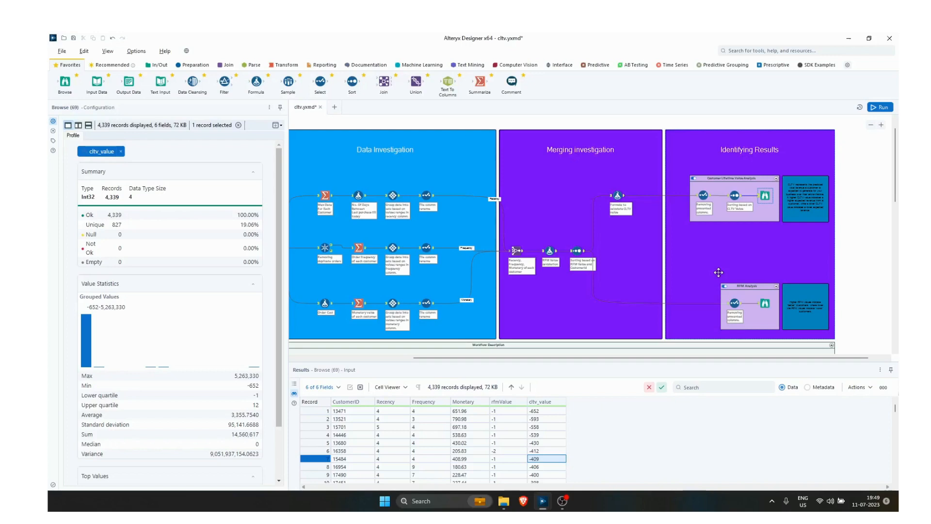
Review the RFM Analysis container's Select field choices and its Browse tool
click(736, 306)
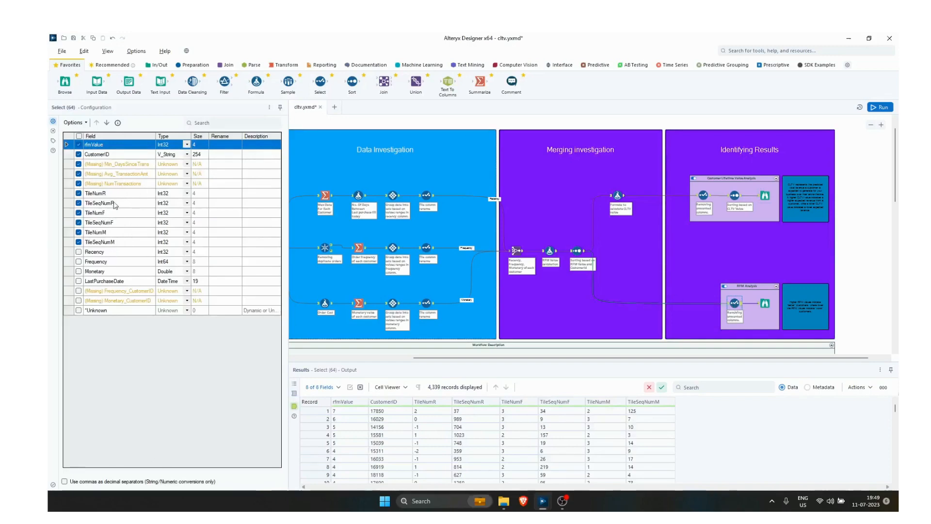
click(766, 304)
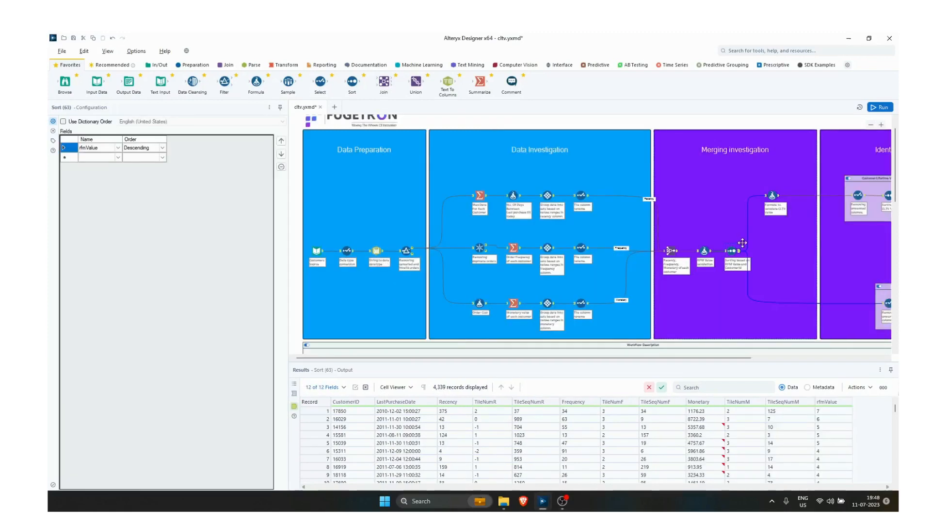
Revisit the cltv_value formula, then the Select and Browse tools in the customer lifetime value container
click(774, 197)
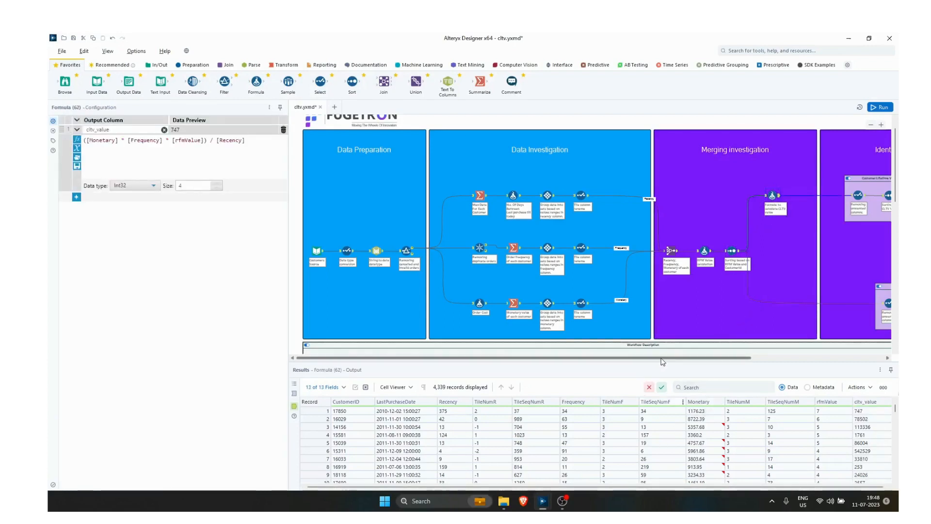
drag(660, 359, 780, 358)
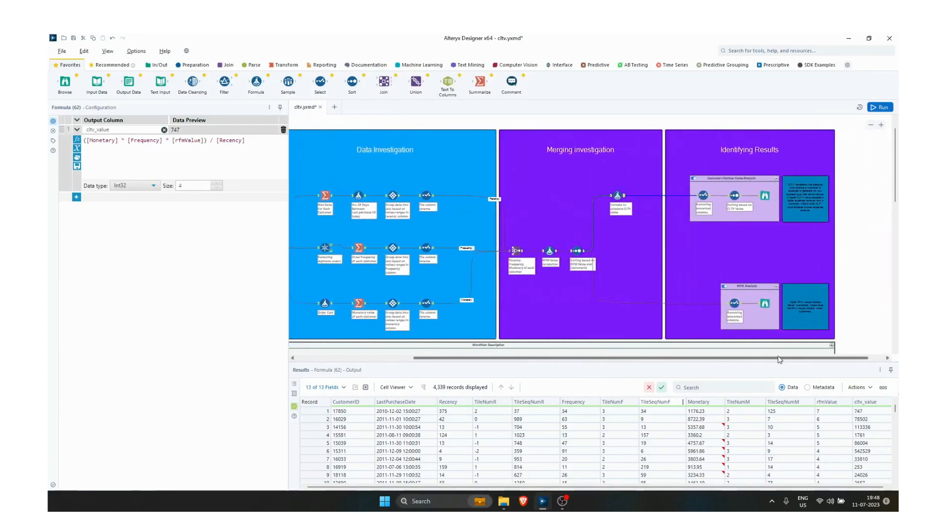
click(703, 195)
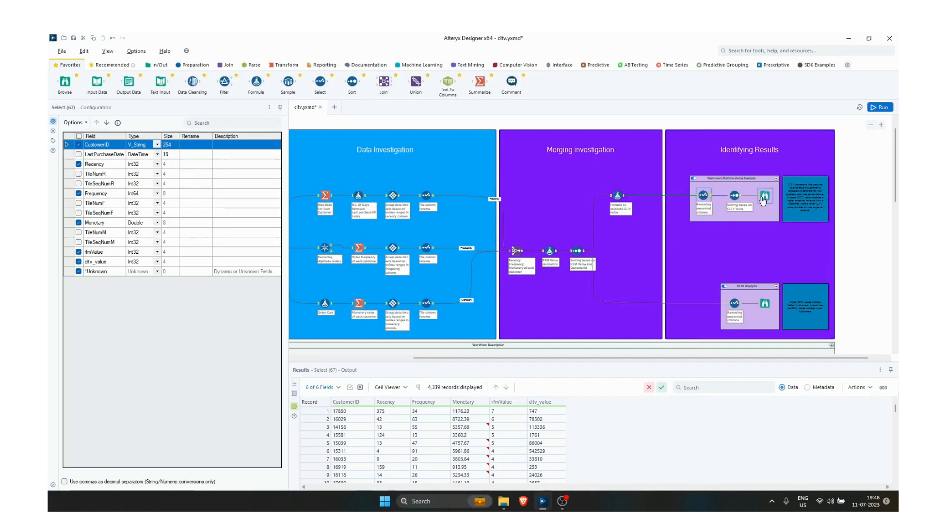
click(762, 199)
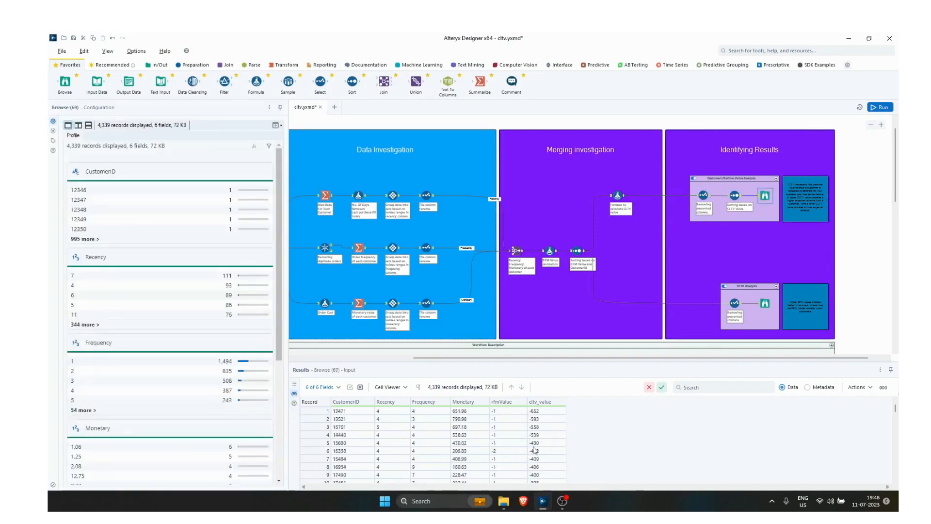
Inspect individual cltv_value entries in the customer lifetime value Browse results, along with the column's summary profile
click(543, 413)
click(542, 419)
click(543, 442)
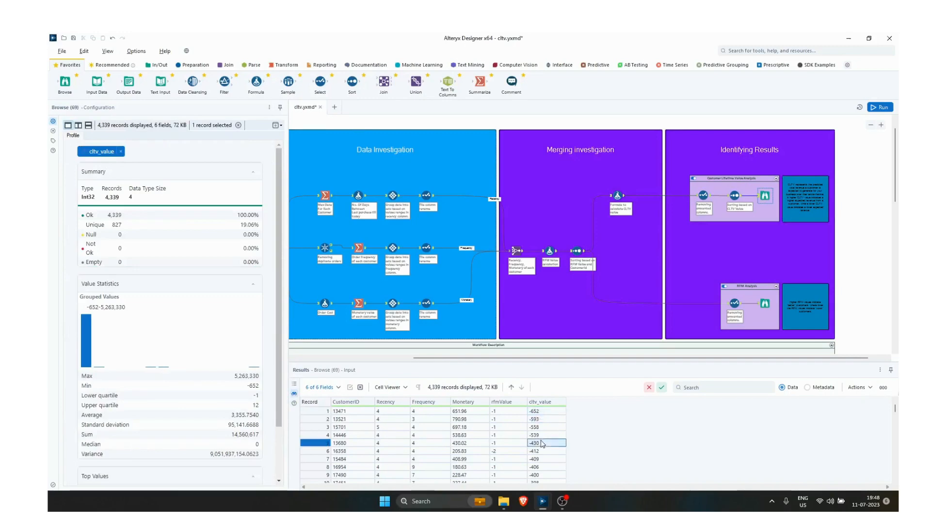
click(542, 458)
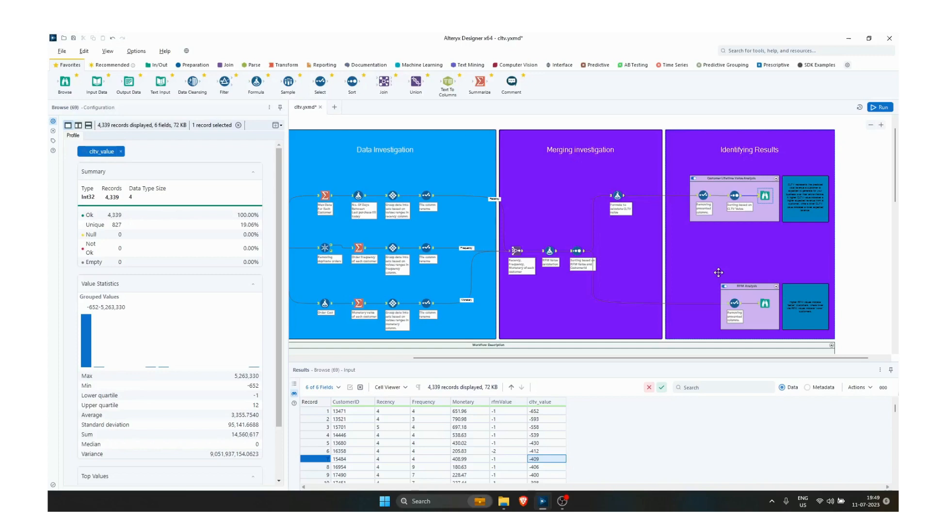
Examine the RFM Analysis container's Select and Browse tools, and recheck the Formula tool that calculates cltv_value in the Merging investigation section
click(735, 304)
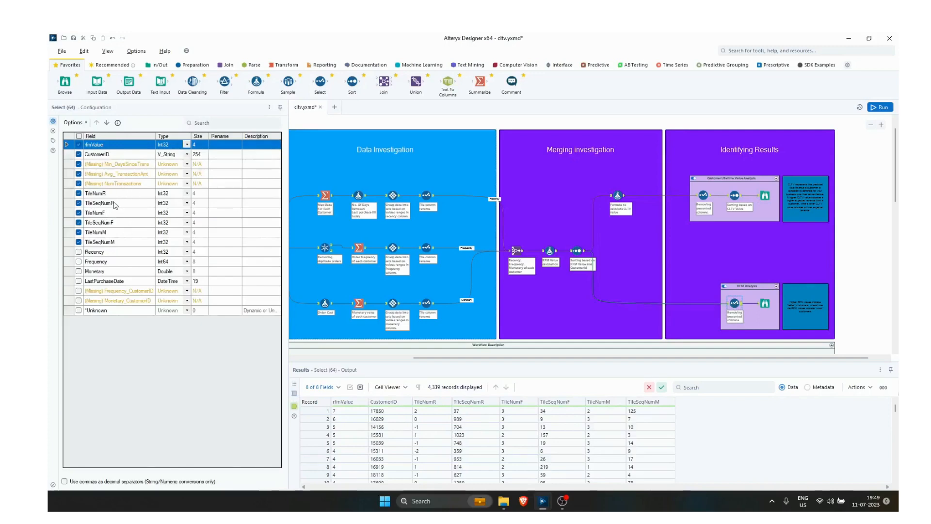
click(766, 304)
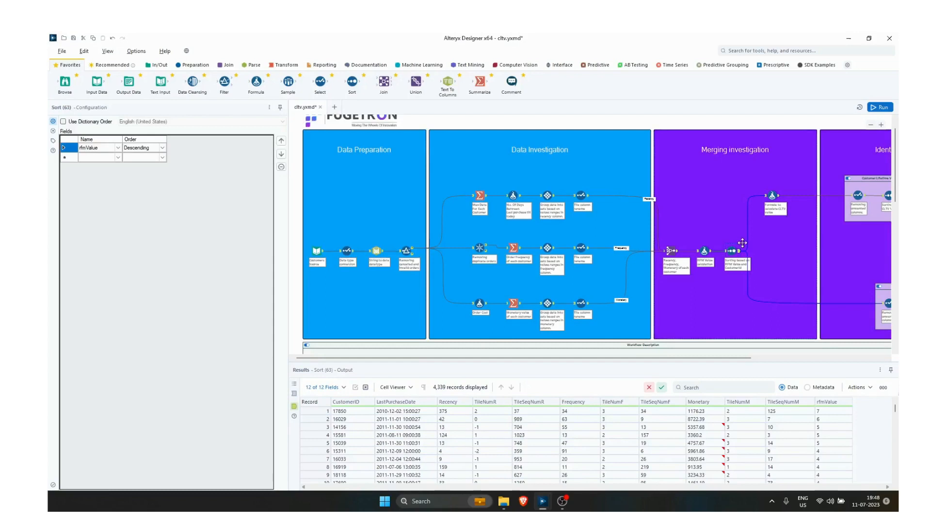
click(772, 198)
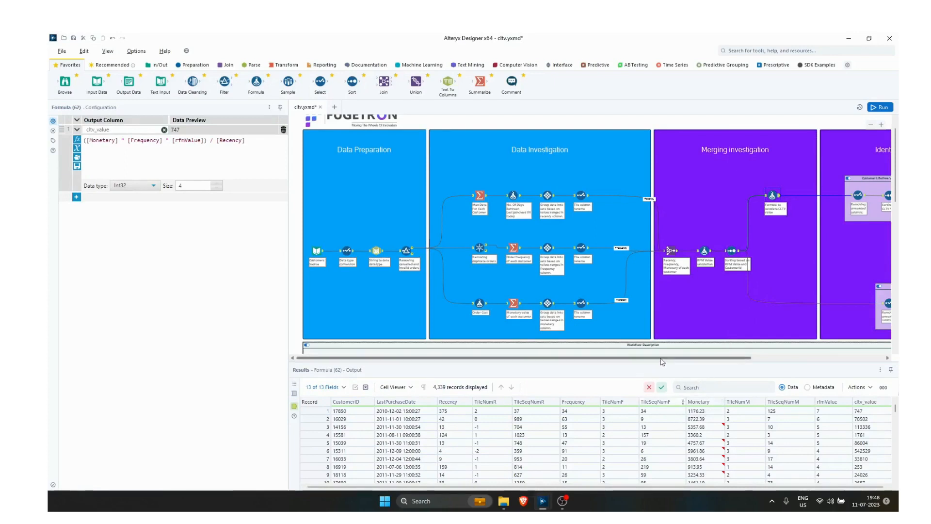
drag(662, 361, 779, 359)
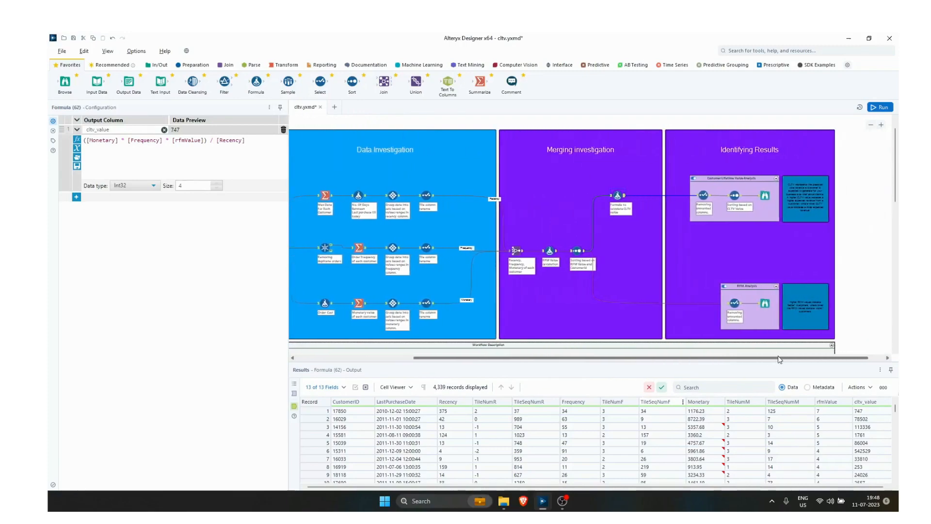